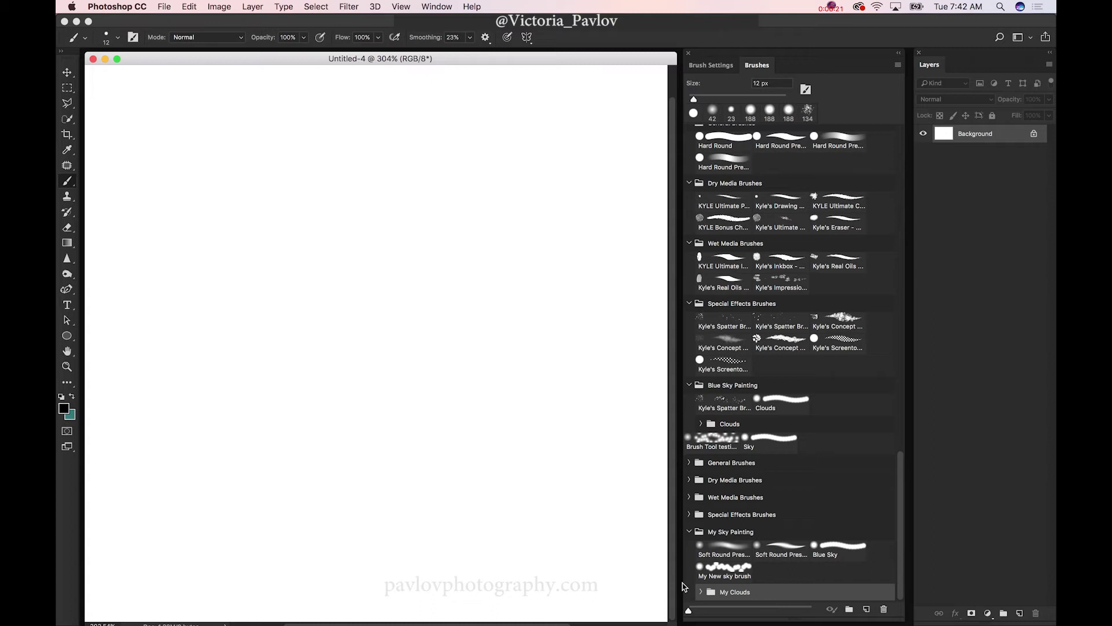
# Step: Drag the Brushes panel's left edge far left so the preset list spans most of the window
pyautogui.moveTo(681, 582)
pyautogui.mouseDown()
pyautogui.moveTo(330, 568)
pyautogui.moveTo(129, 532)
pyautogui.mouseUp()
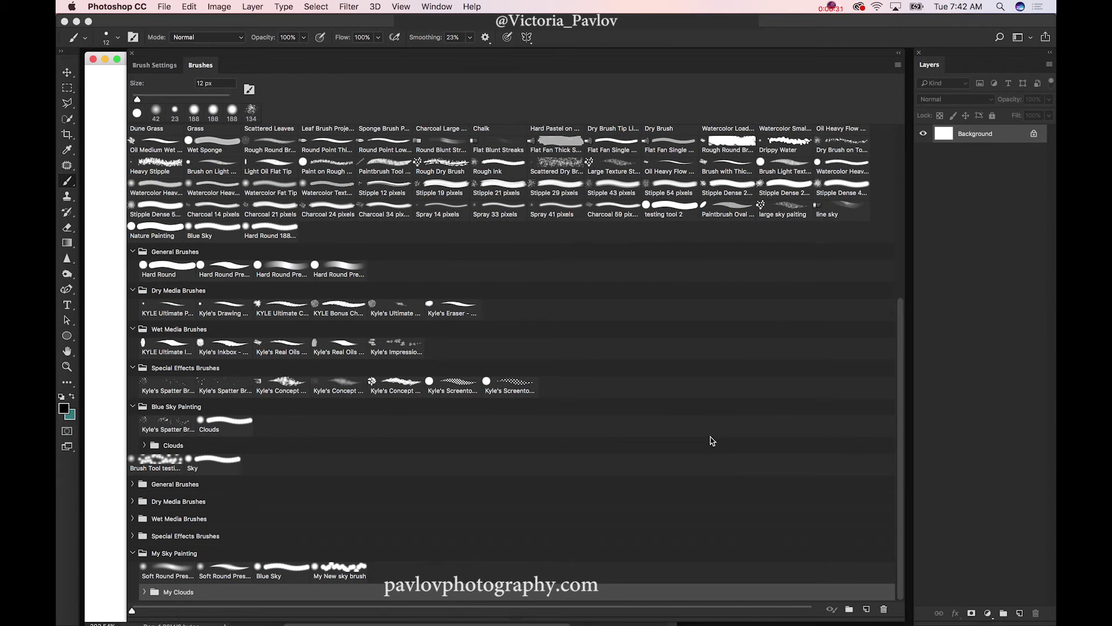
# Step: Create a My Vase brush group and nest a new Baclground group inside it
pyautogui.click(848, 610)
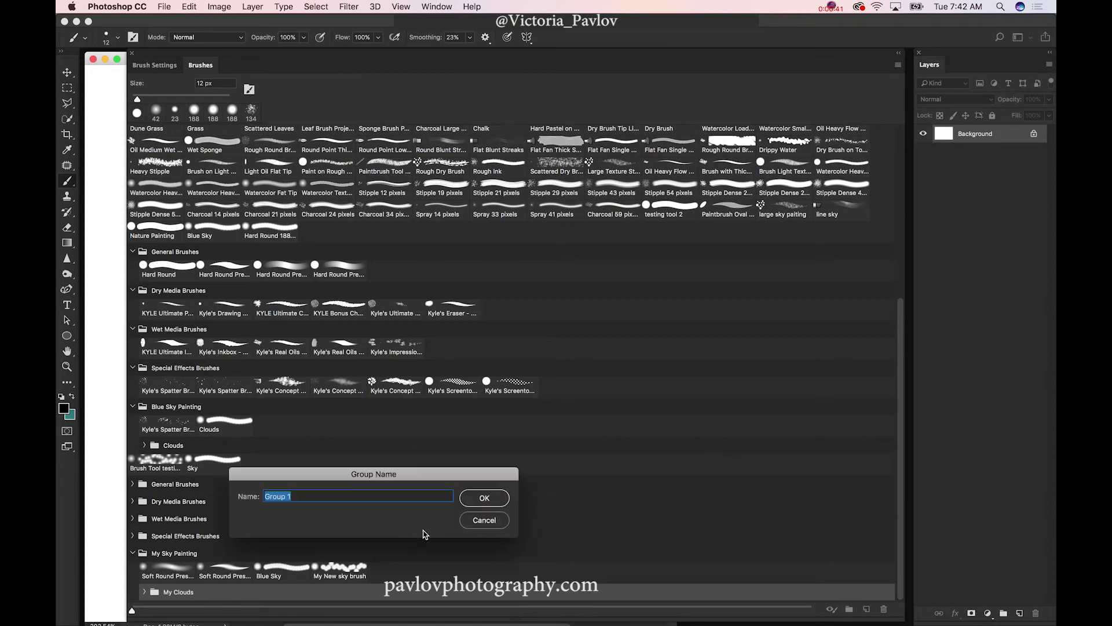
pyautogui.write('My Vase')
pyautogui.click(483, 498)
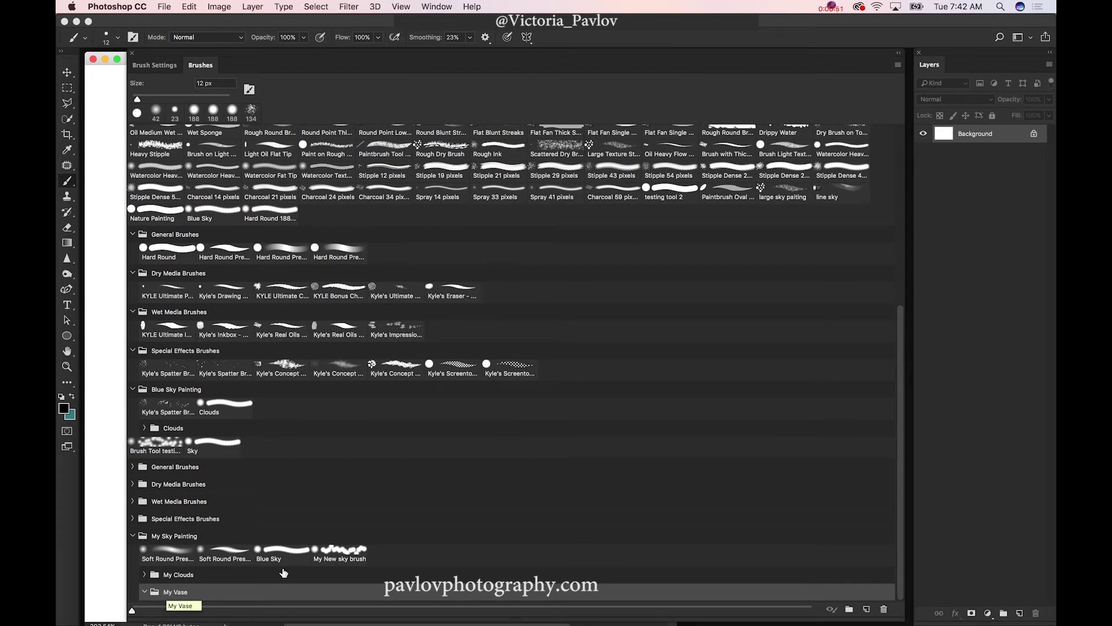
pyautogui.click(852, 613)
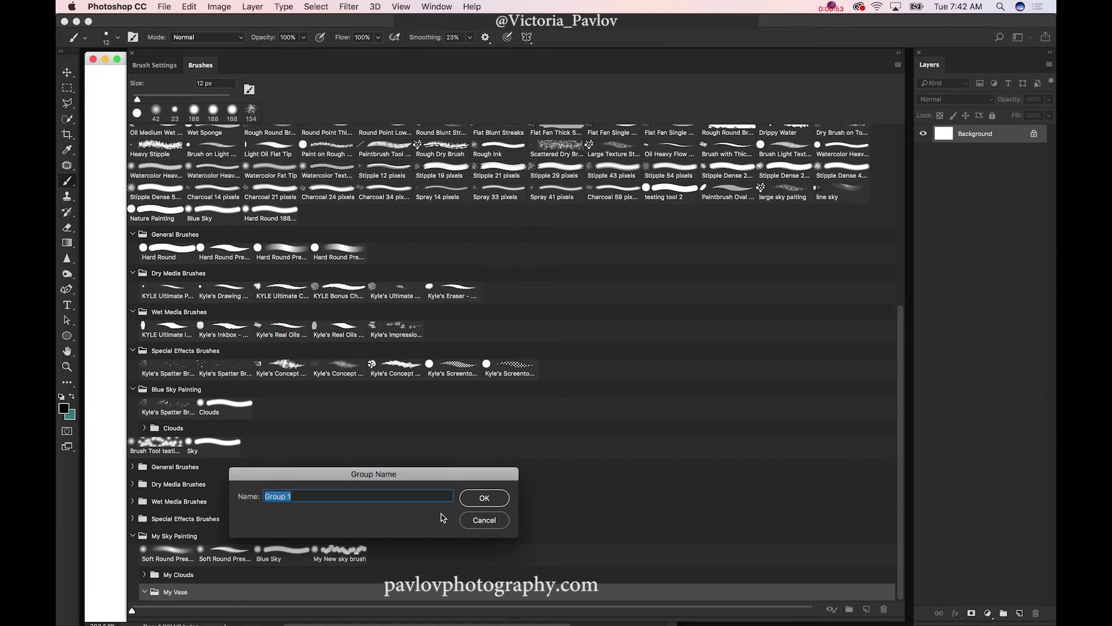
pyautogui.write('Baclground')
pyautogui.press('Return')
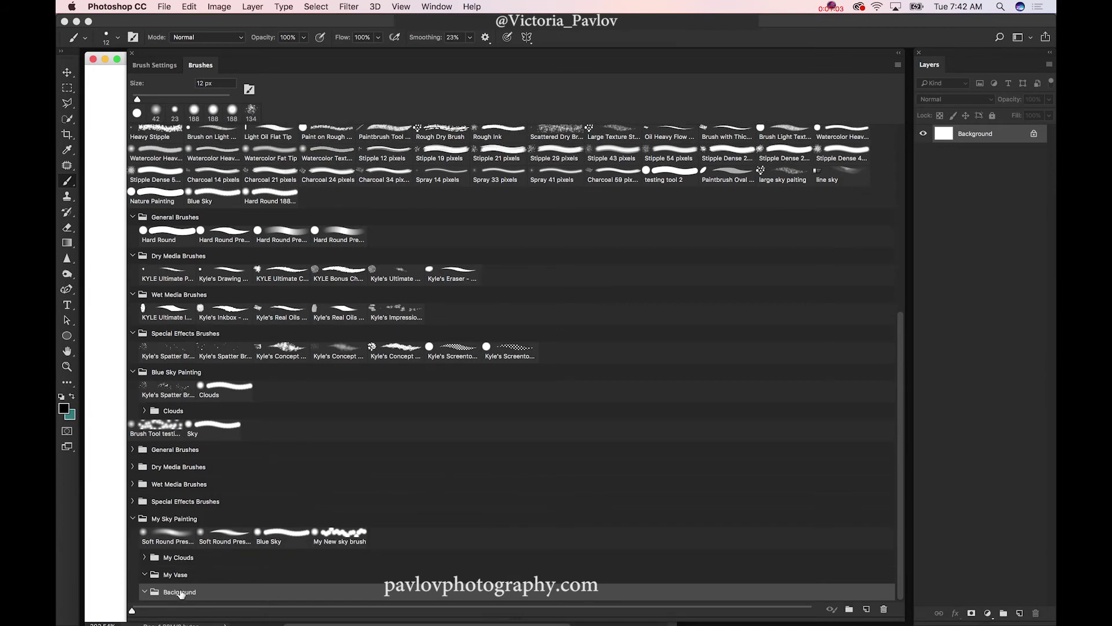
pyautogui.moveTo(181, 594); pyautogui.dragTo(181, 576)
# Step: Add a third brush group named Accents
pyautogui.click(849, 610)
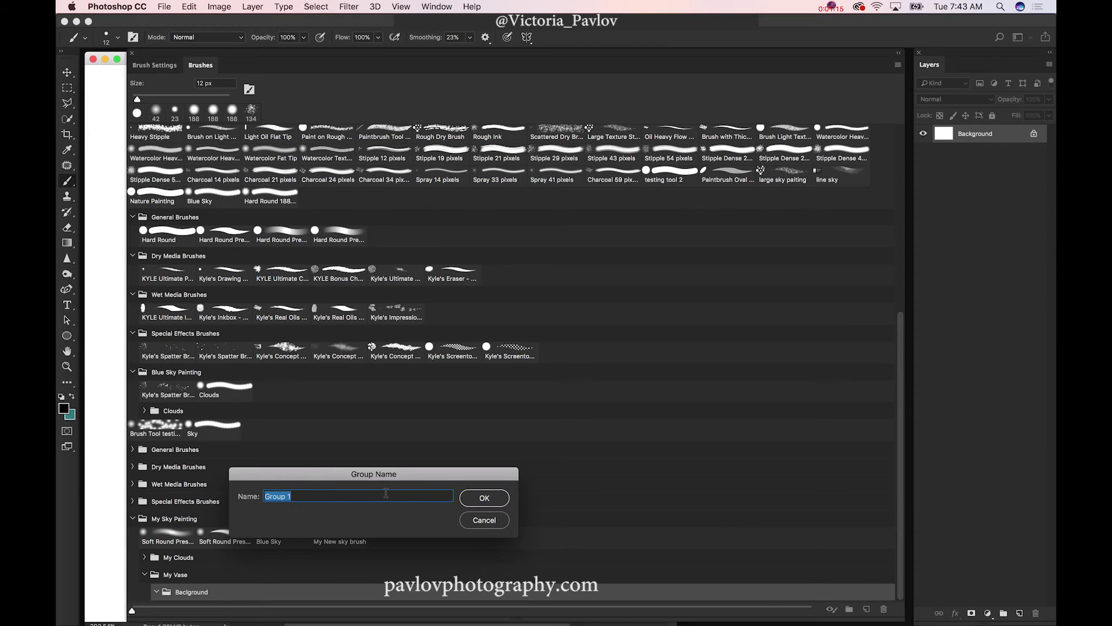
pyautogui.write('Accents')
pyautogui.click(493, 500)
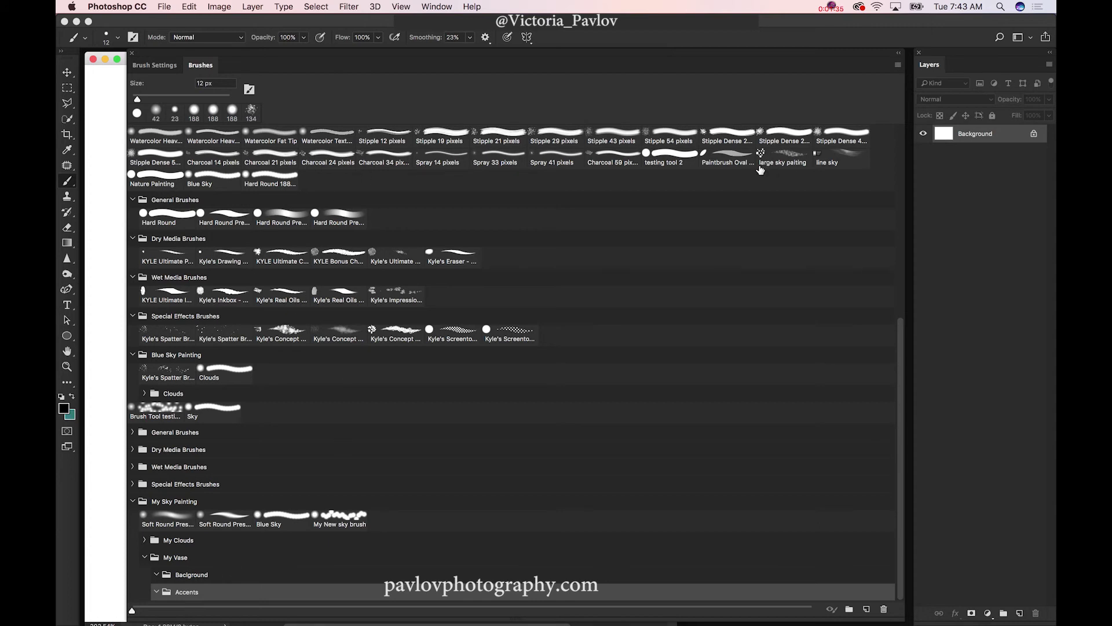
# Step: Move the large sky paiting and Paintbrush Oval presets into the Accents group
pyautogui.moveTo(762, 171)
pyautogui.mouseDown()
pyautogui.moveTo(663, 294)
pyautogui.moveTo(801, 159)
pyautogui.moveTo(521, 382)
pyautogui.moveTo(295, 542)
pyautogui.moveTo(262, 594)
pyautogui.mouseUp()
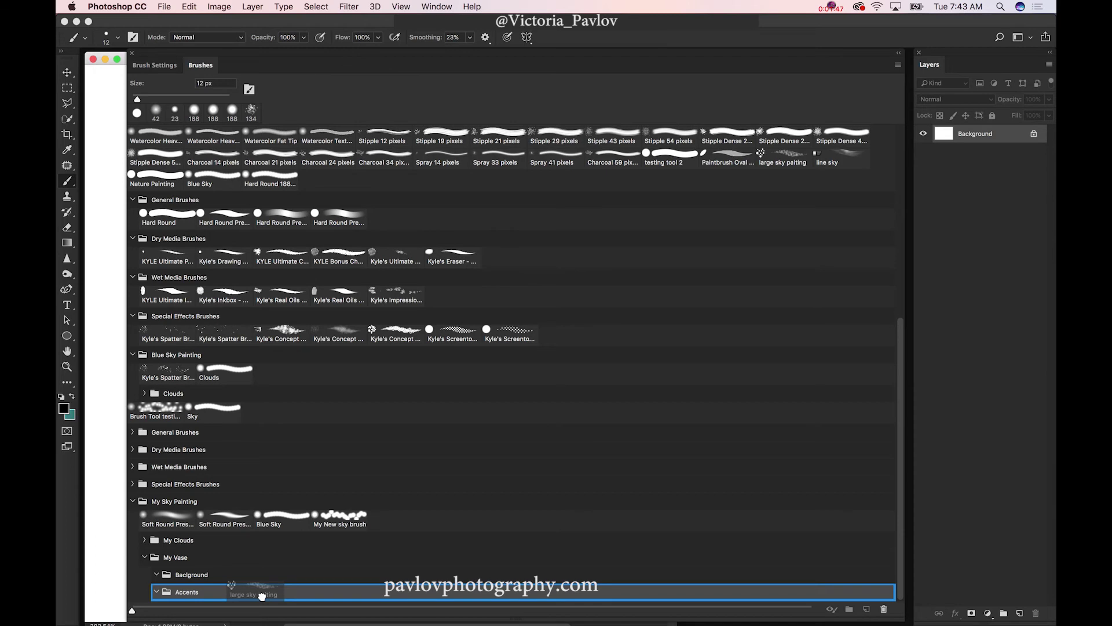
pyautogui.moveTo(262, 595); pyautogui.dragTo(262, 595)
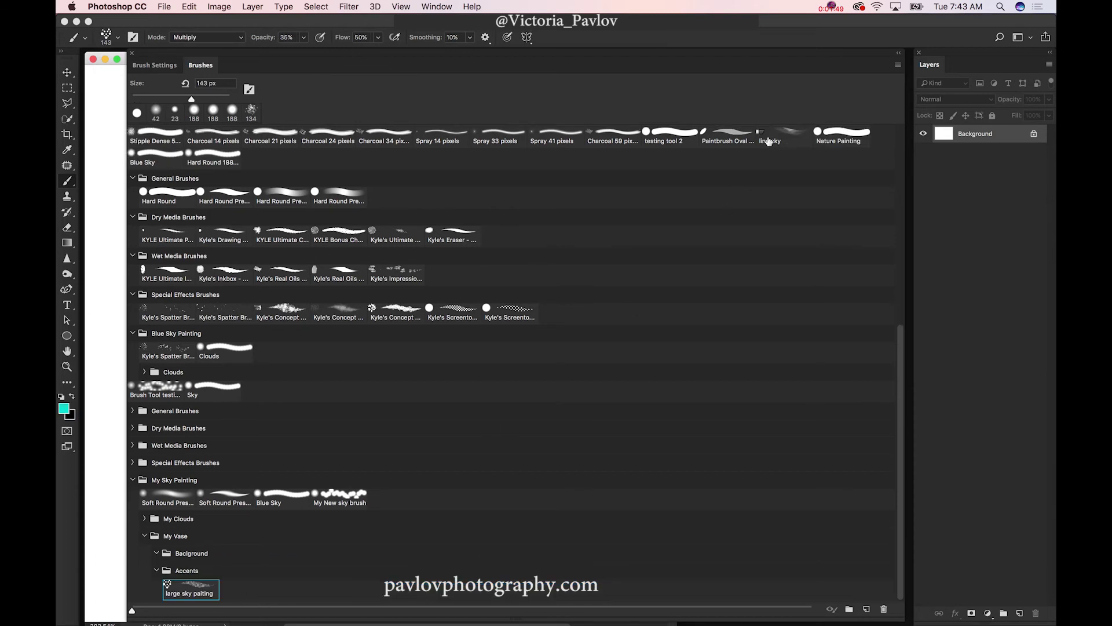
pyautogui.click(734, 134)
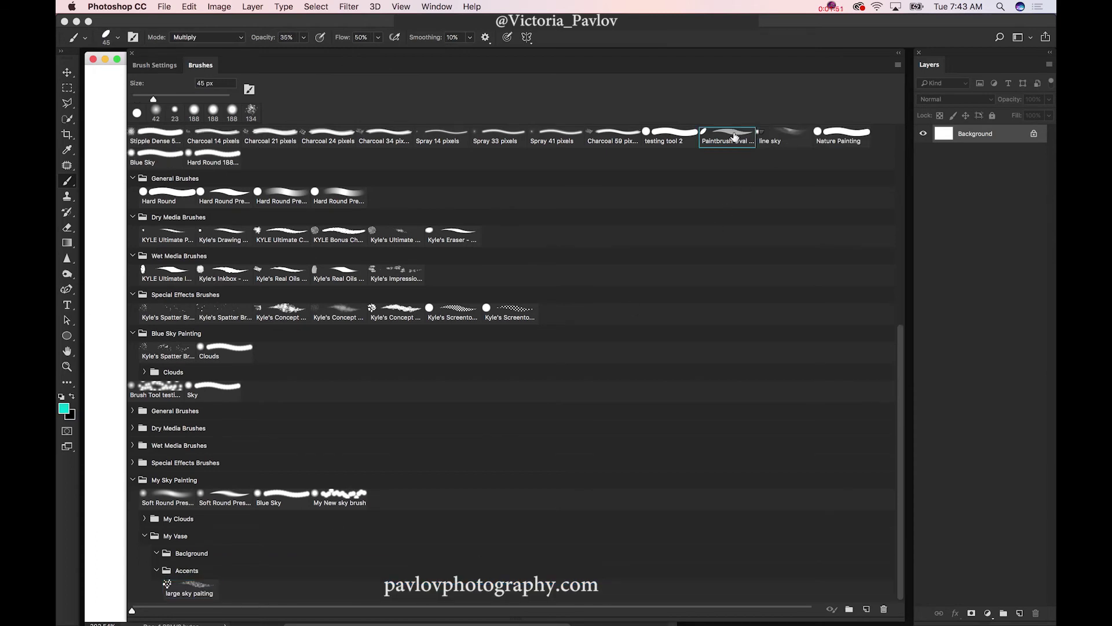
pyautogui.moveTo(733, 134)
pyautogui.mouseDown()
pyautogui.moveTo(720, 181)
pyautogui.moveTo(514, 474)
pyautogui.moveTo(322, 566)
pyautogui.moveTo(315, 590)
pyautogui.moveTo(280, 589)
pyautogui.mouseUp()
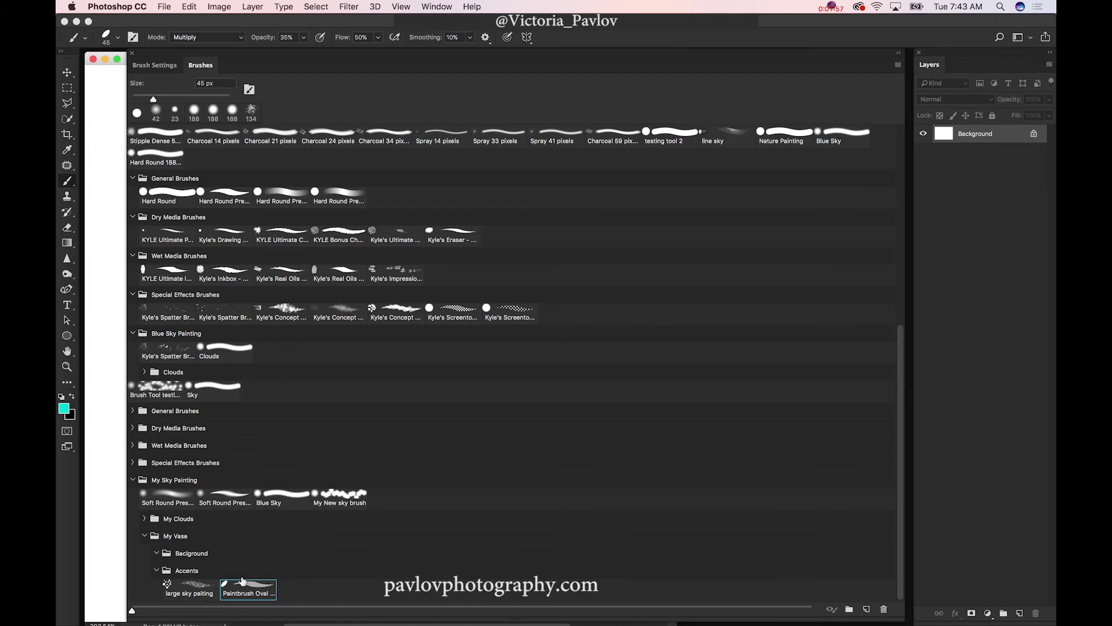
# Step: Put Charcoal 34 pixels into Baclground and a Hard Round preset into My Vase
pyautogui.click(208, 552)
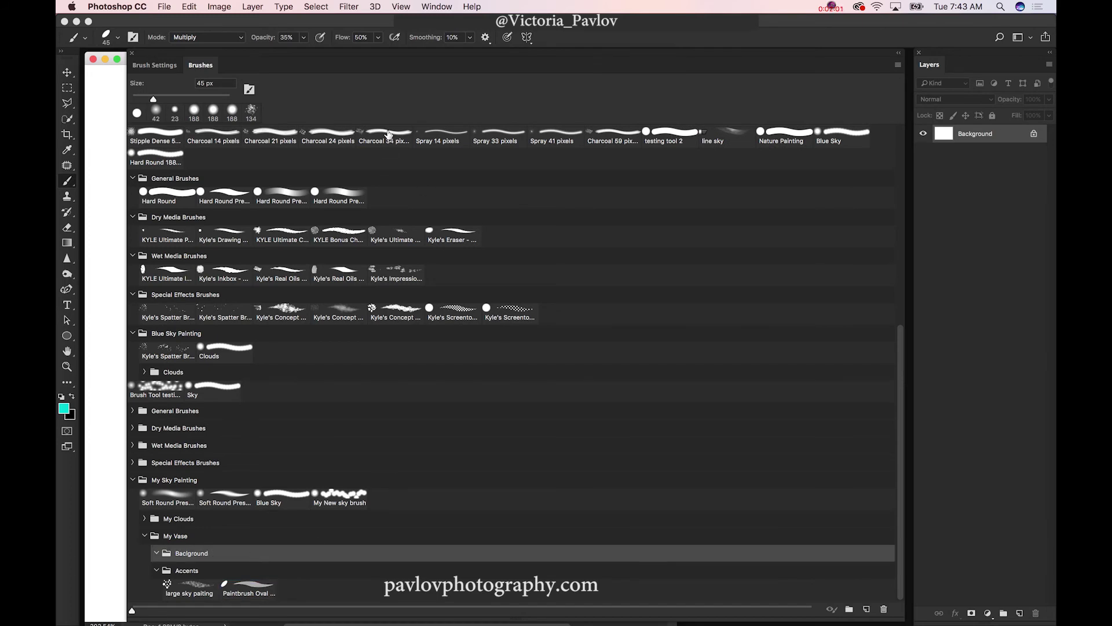
pyautogui.moveTo(388, 134)
pyautogui.mouseDown()
pyautogui.moveTo(429, 236)
pyautogui.moveTo(315, 524)
pyautogui.moveTo(268, 554)
pyautogui.mouseUp()
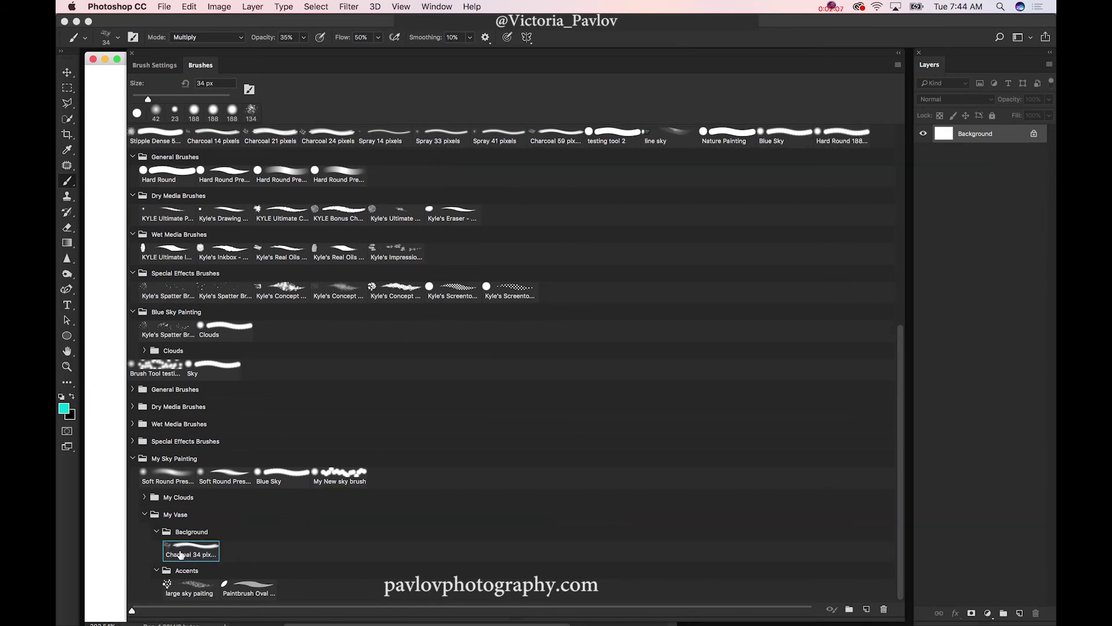
pyautogui.click(185, 515)
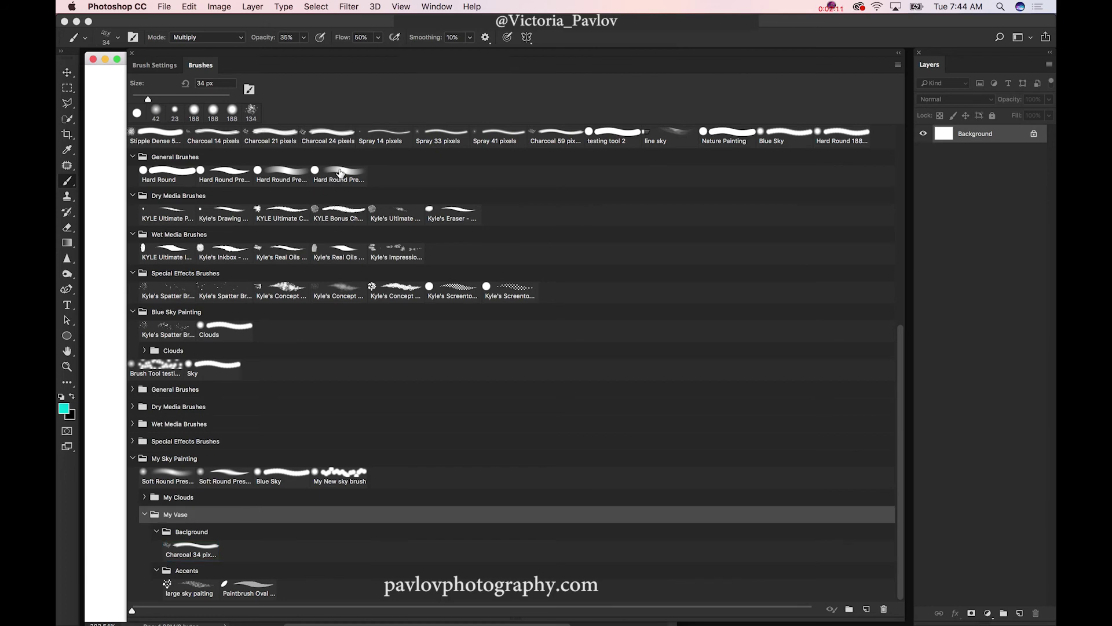
pyautogui.moveTo(341, 172)
pyautogui.mouseDown()
pyautogui.moveTo(521, 298)
pyautogui.moveTo(238, 519)
pyautogui.mouseUp()
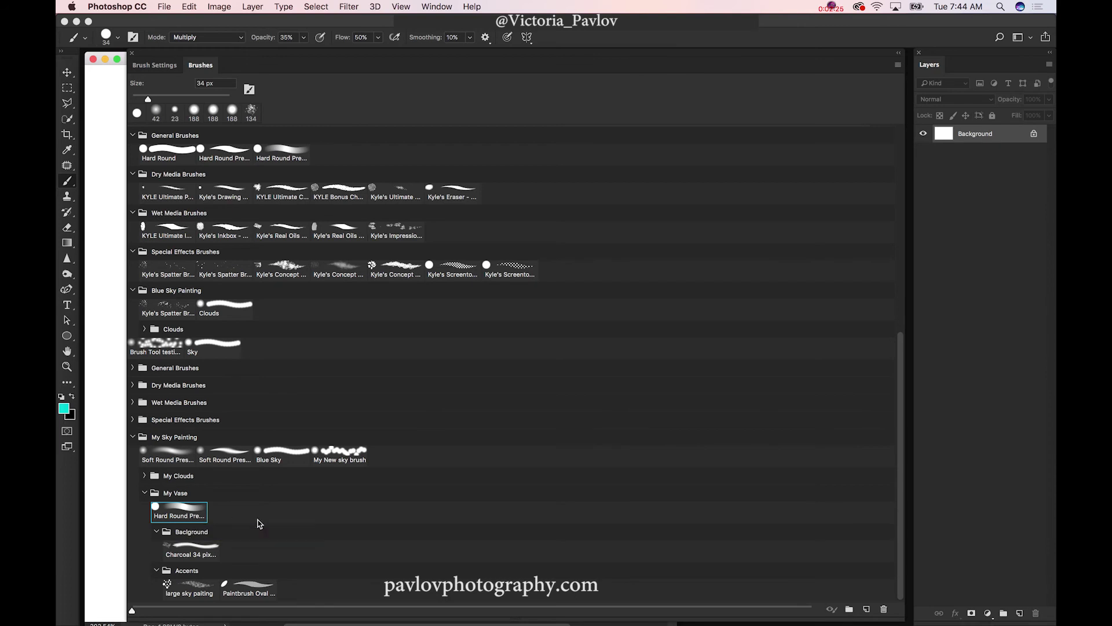
# Step: Select Charcoal 34 pixels and narrow the Brushes panel to reveal the canvas
pyautogui.click(188, 585)
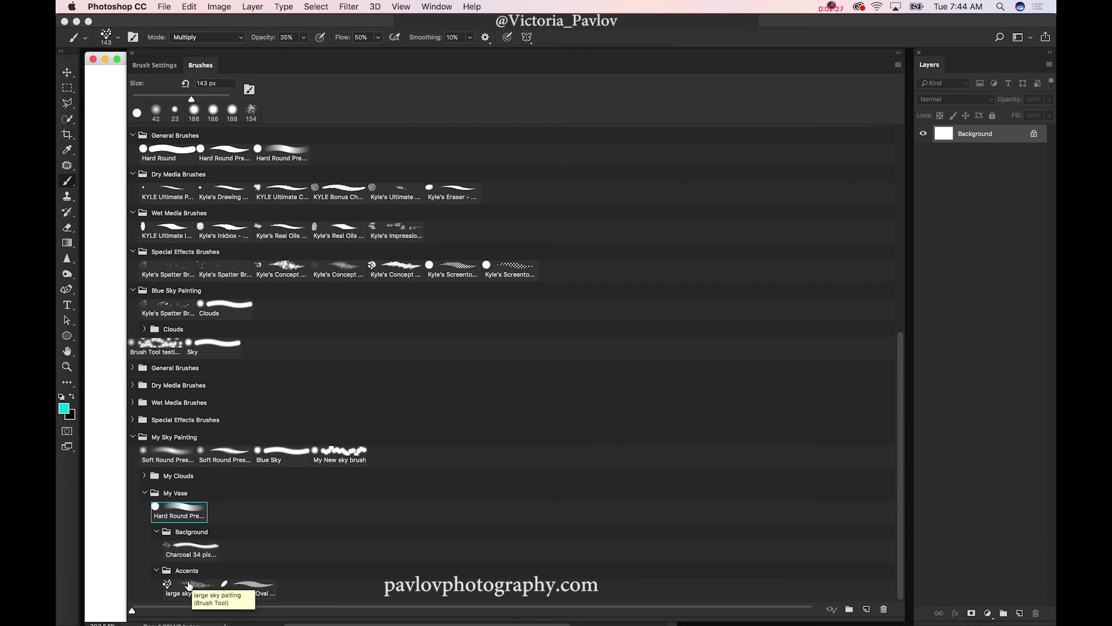
pyautogui.click(194, 545)
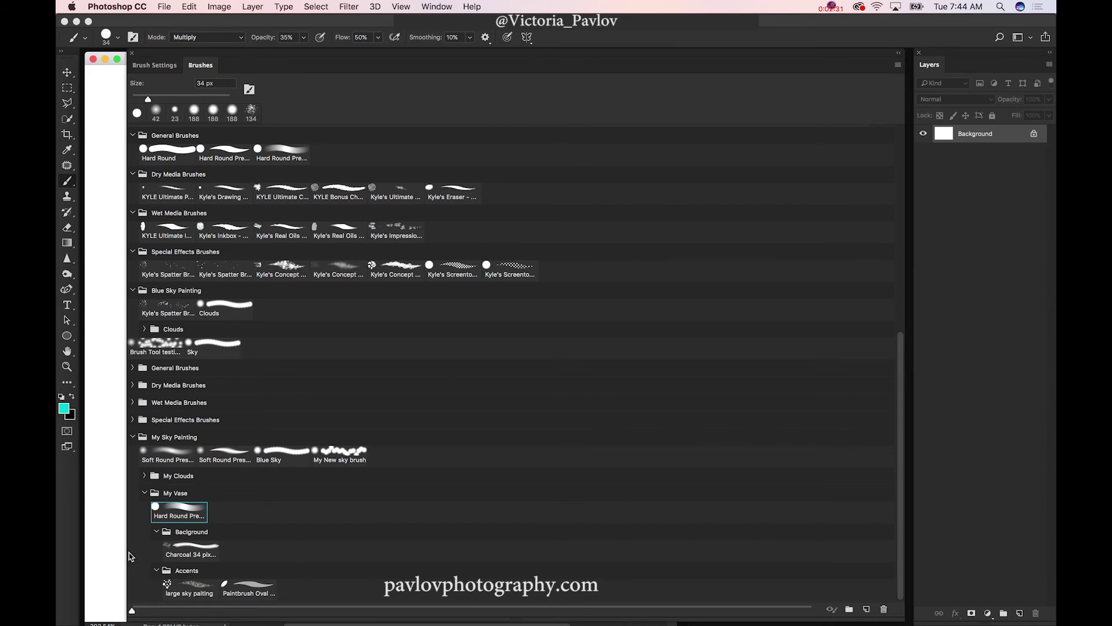
pyautogui.moveTo(128, 556); pyautogui.dragTo(605, 556)
pyautogui.moveTo(706, 506); pyautogui.dragTo(705, 506)
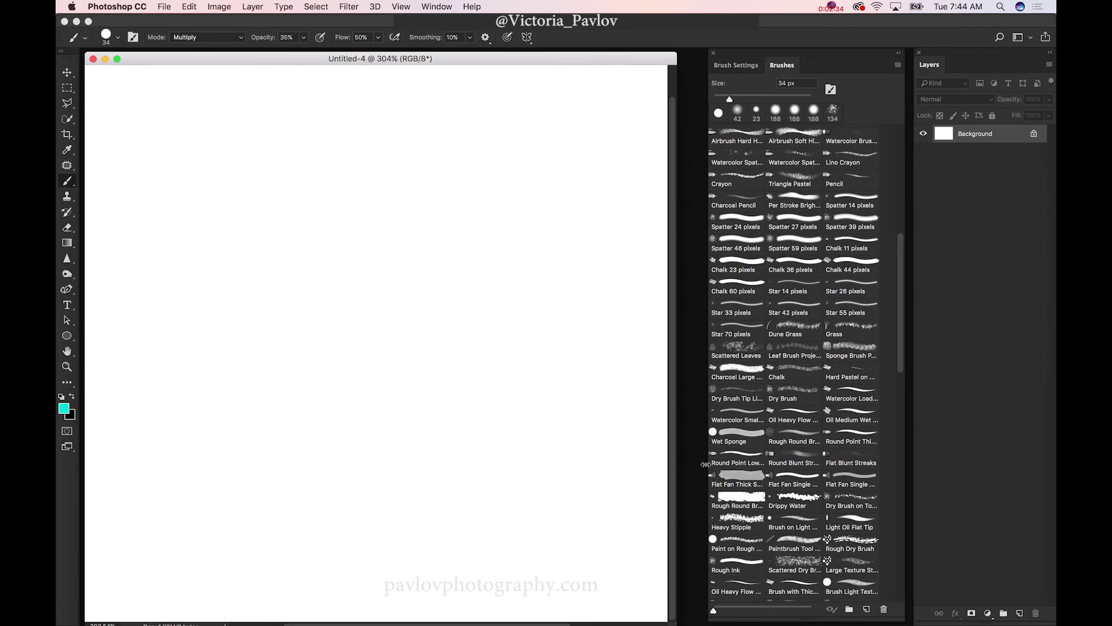
# Step: Set up Spatter 24 pixels with Shape Dynamics, 642% scattering and 100% opacity
pyautogui.click(733, 222)
pyautogui.click(730, 65)
pyautogui.click(719, 114)
pyautogui.click(737, 126)
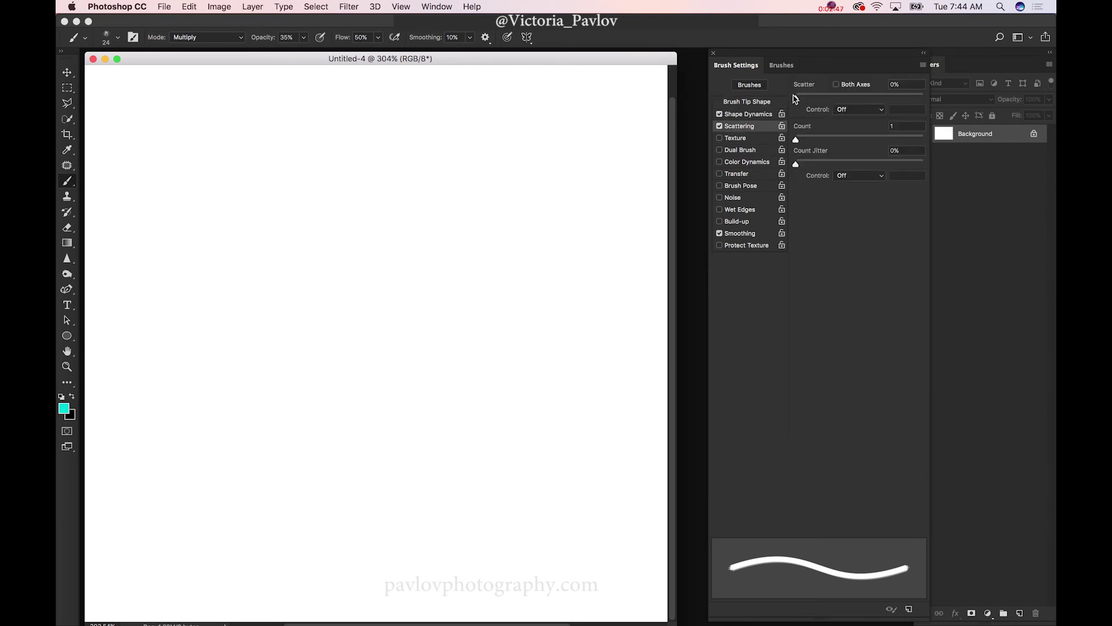
pyautogui.moveTo(796, 100); pyautogui.dragTo(878, 99)
pyautogui.click(303, 39)
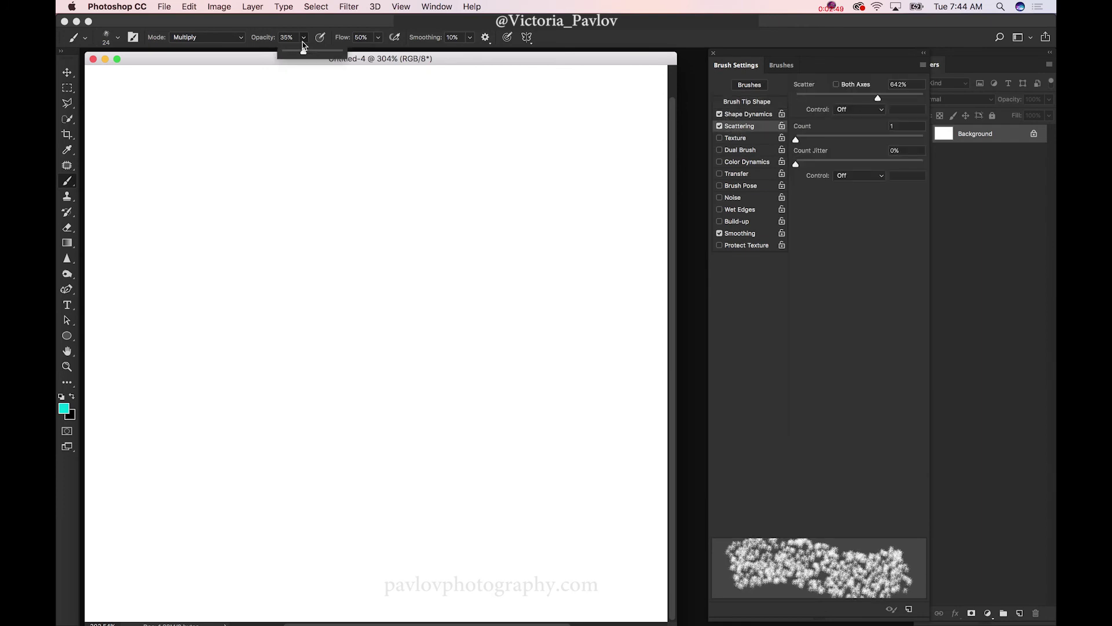
pyautogui.moveTo(303, 56); pyautogui.dragTo(341, 55)
# Step: Set the foreground colour to red ff0c00 and paint a scattered red patch
pyautogui.click(64, 407)
pyautogui.moveTo(408, 253); pyautogui.dragTo(410, 325)
pyautogui.click(428, 378)
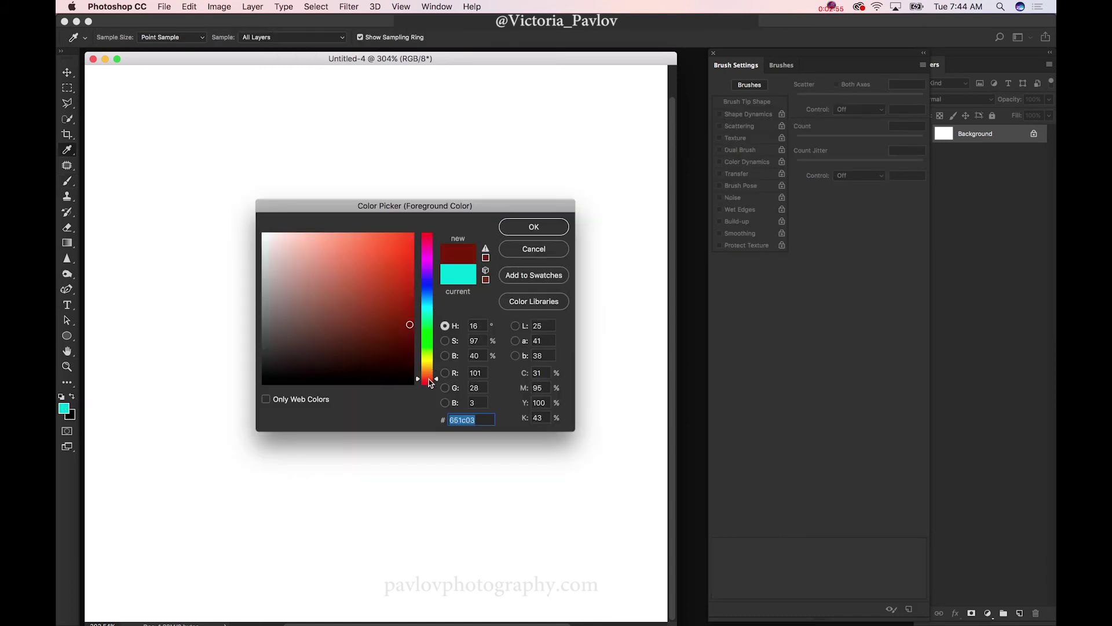
pyautogui.moveTo(428, 380); pyautogui.dragTo(429, 384)
pyautogui.moveTo(409, 324); pyautogui.dragTo(412, 234)
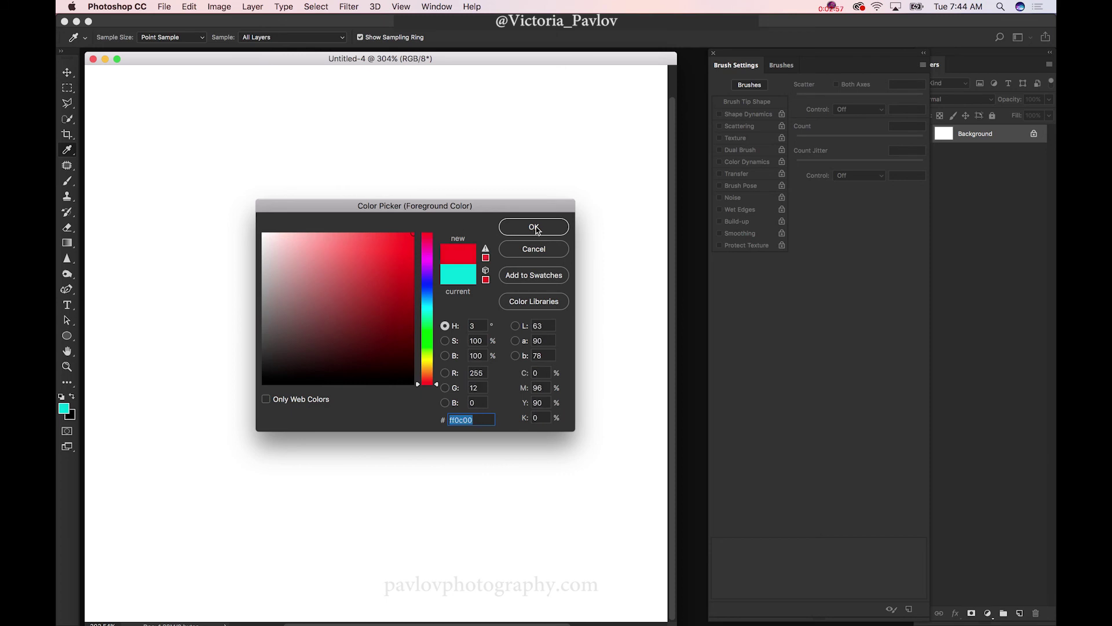
pyautogui.click(534, 227)
pyautogui.moveTo(228, 184)
pyautogui.mouseDown()
pyautogui.moveTo(496, 192)
pyautogui.moveTo(360, 216)
pyautogui.moveTo(215, 290)
pyautogui.moveTo(253, 360)
pyautogui.moveTo(302, 405)
pyautogui.moveTo(455, 413)
pyautogui.moveTo(427, 432)
pyautogui.moveTo(342, 431)
pyautogui.mouseUp()
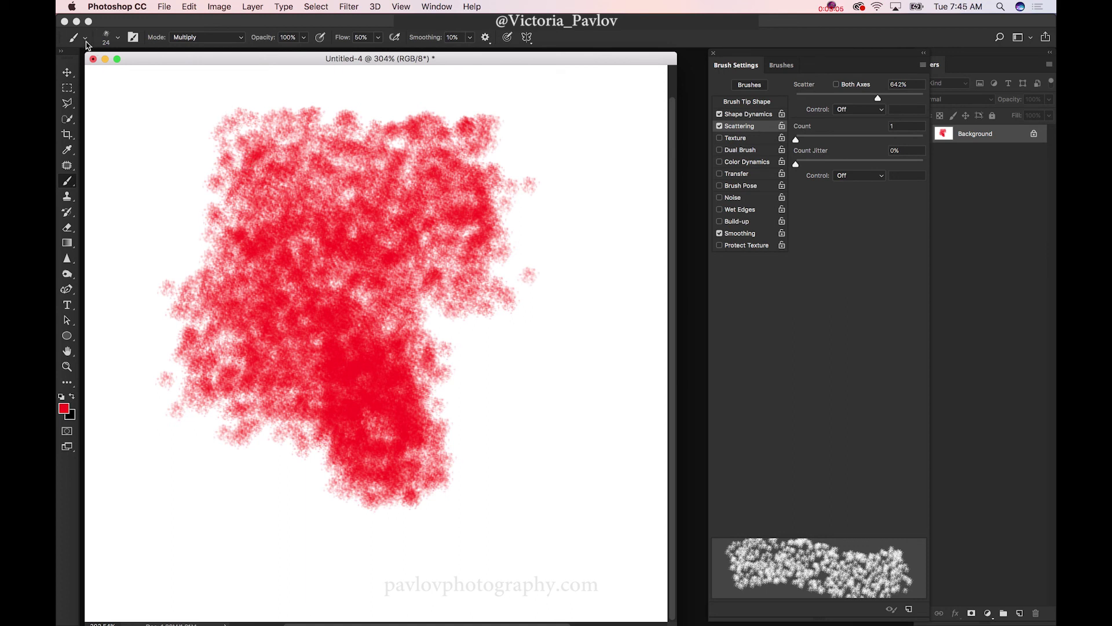
pyautogui.click(85, 37)
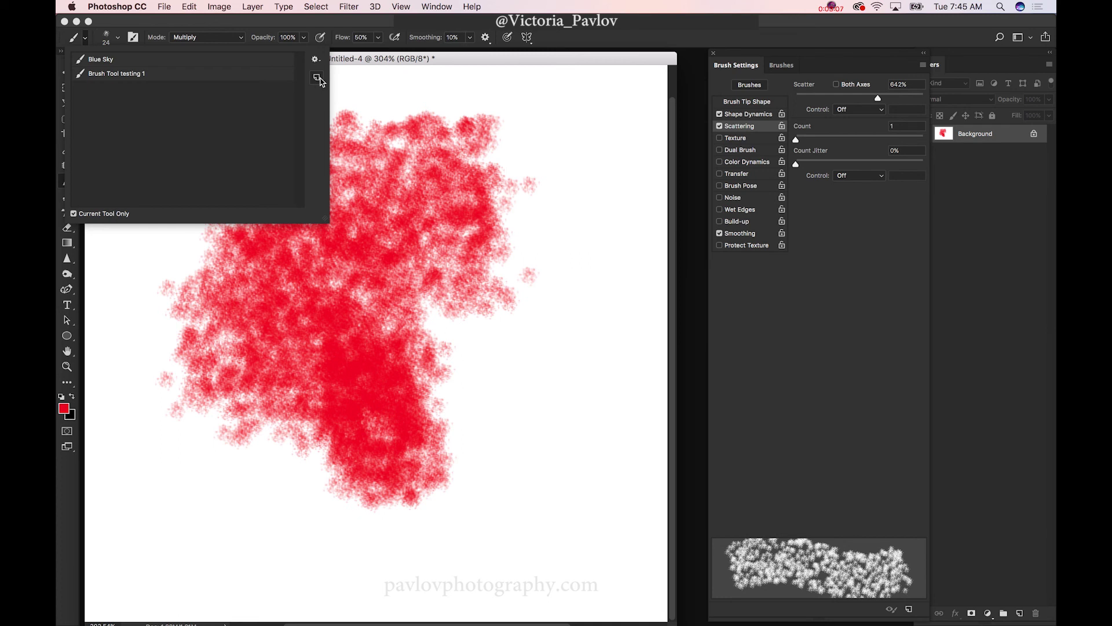
# Step: Save the brush as preset 'Vase Color' including its colour, then load Blue Sky
pyautogui.click(318, 79)
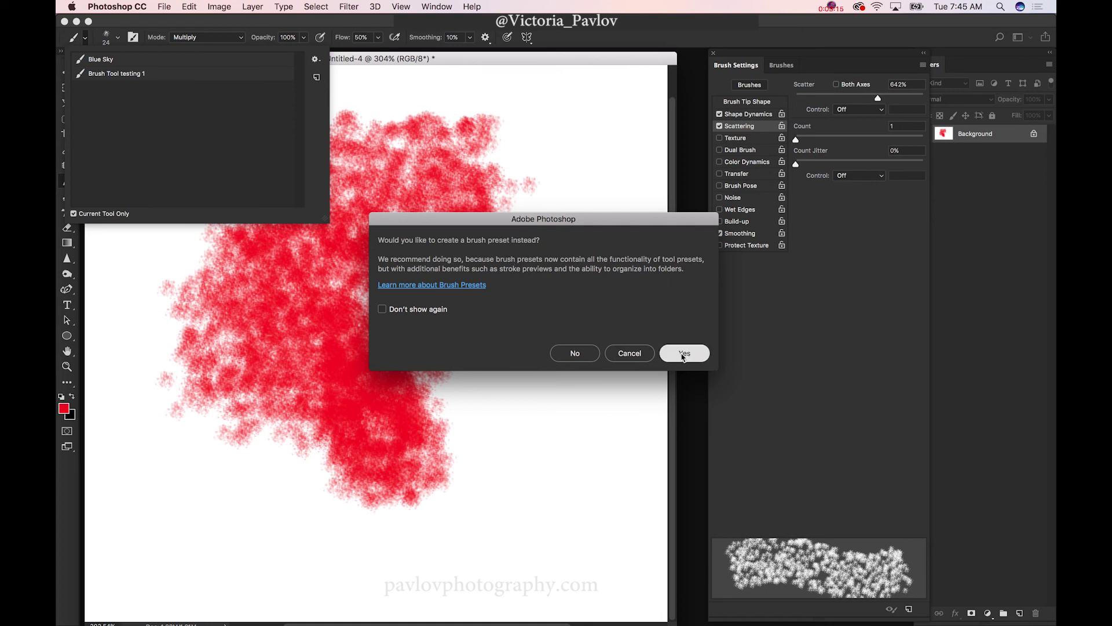
pyautogui.click(683, 353)
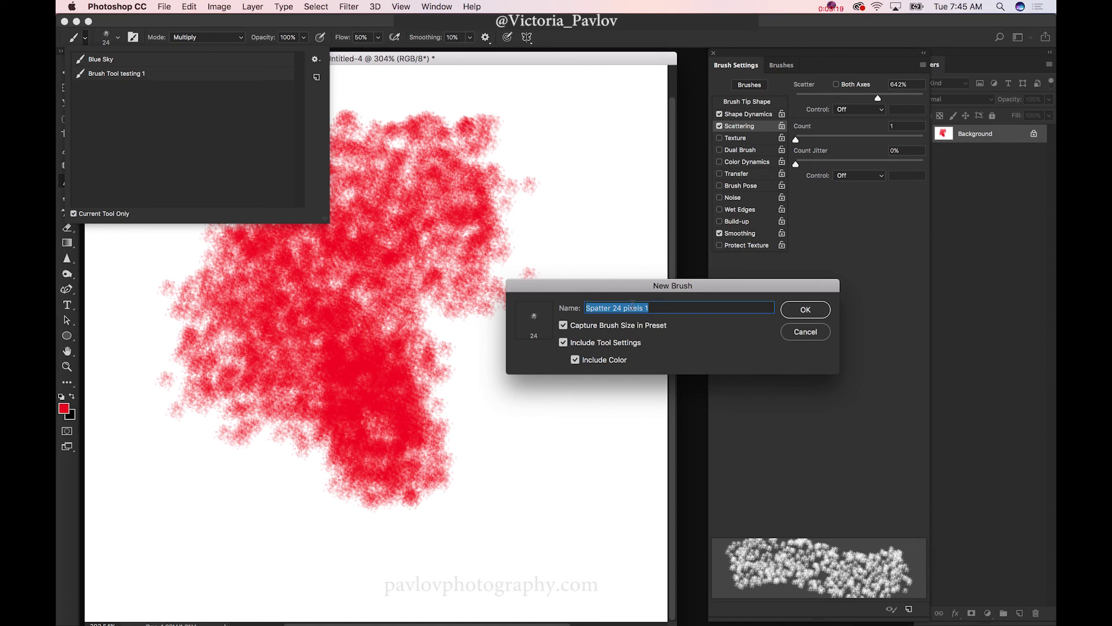
pyautogui.write('Vase Color')
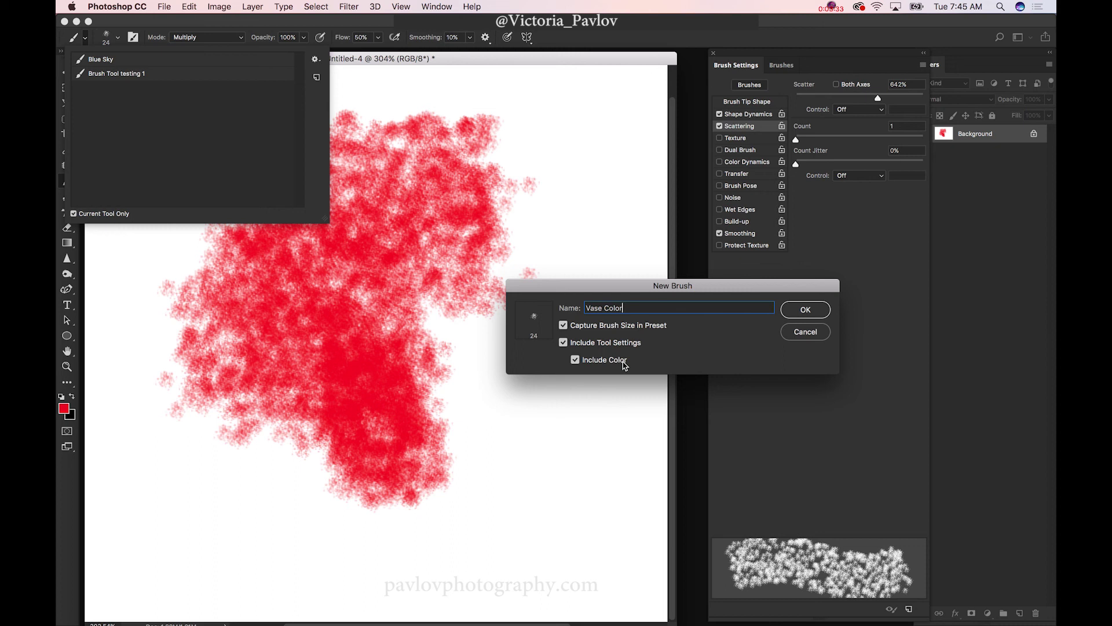
pyautogui.click(801, 310)
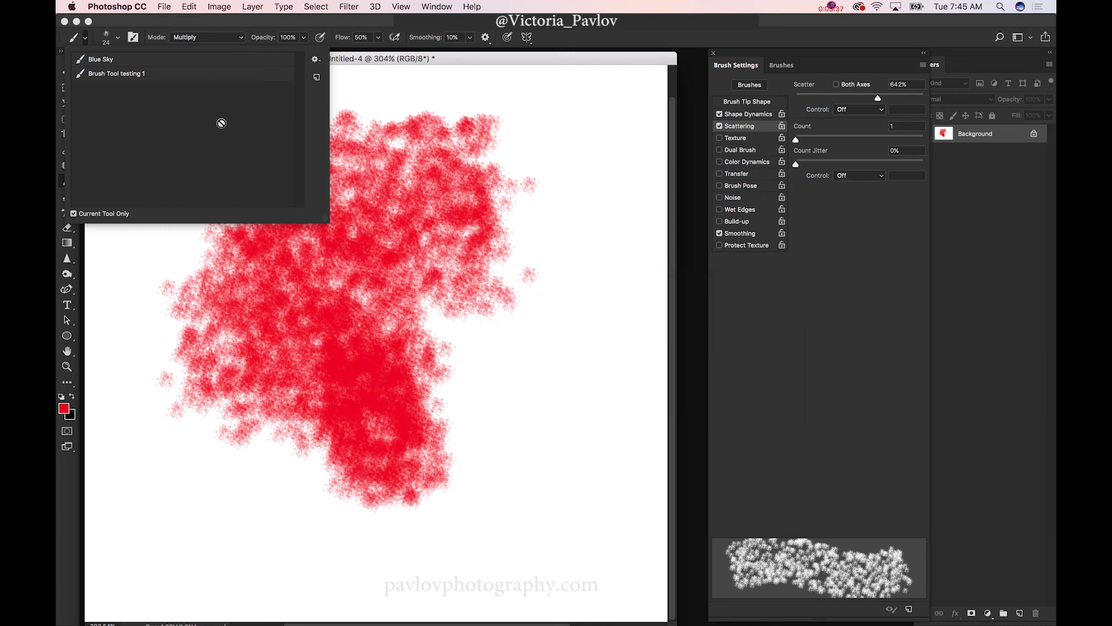
pyautogui.click(130, 62)
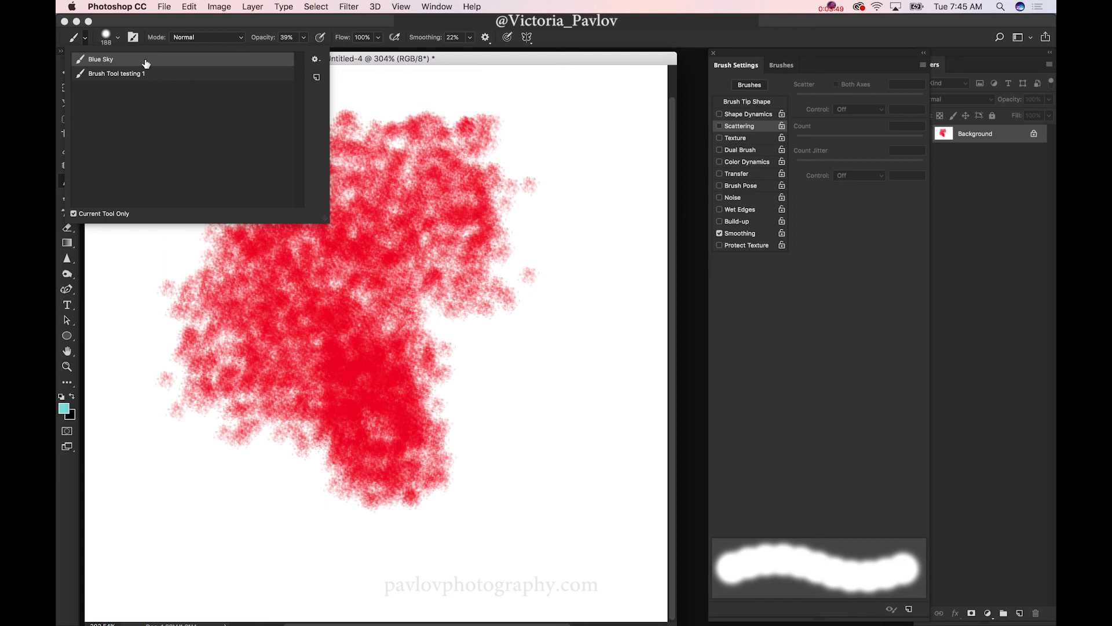
# Step: Convert the Blue Sky tool preset into a brush preset from the Tool Presets menu
pyautogui.click(316, 59)
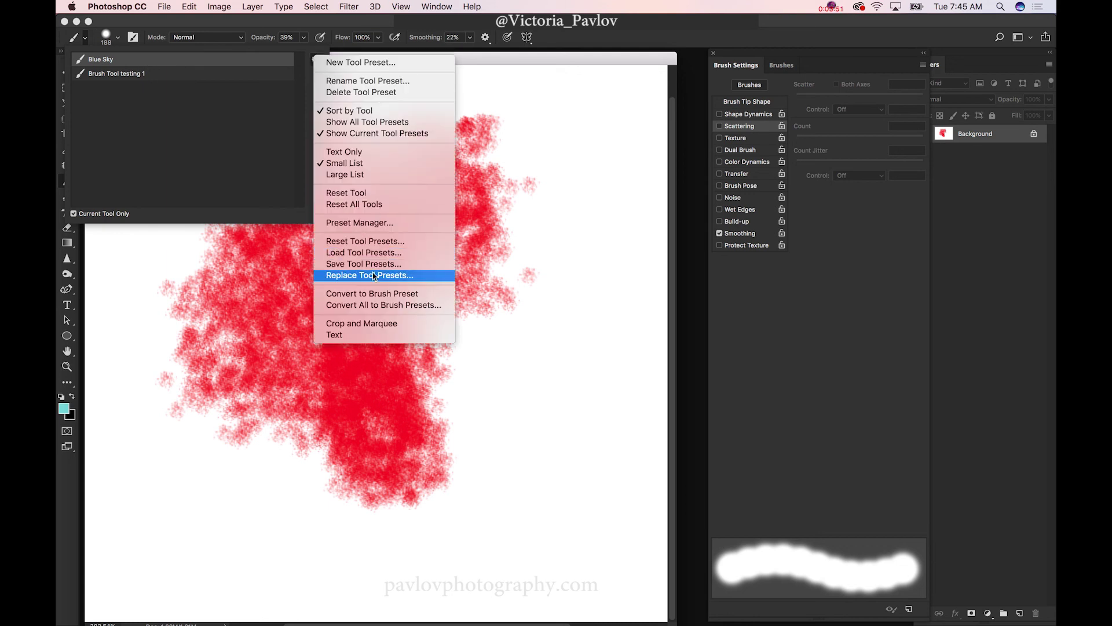
pyautogui.click(374, 293)
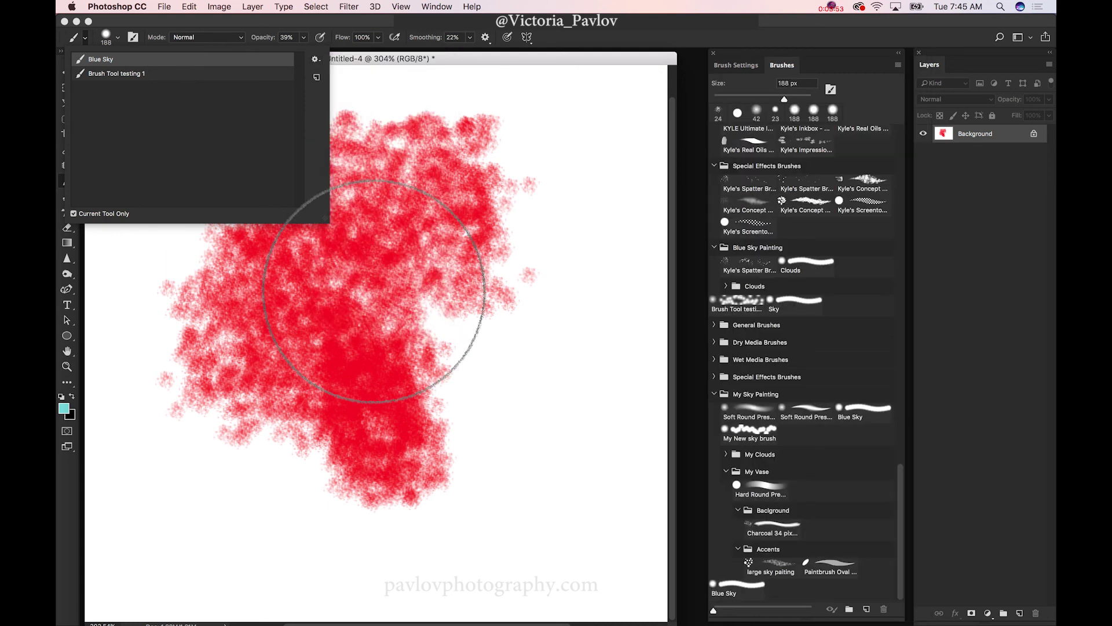